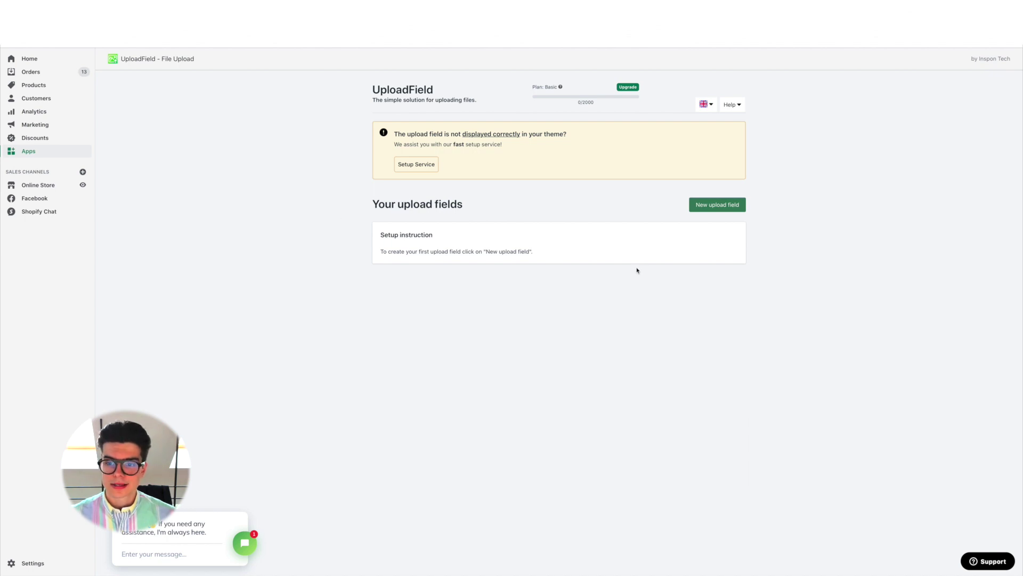
Start creating a new upload field from the UploadField dashboard.
left_click(717, 206)
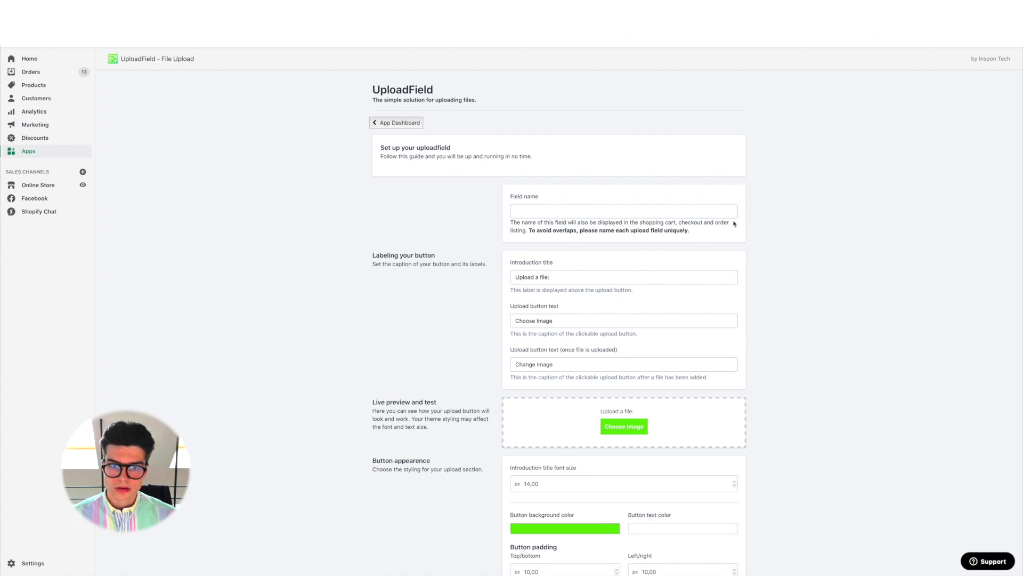
scroll(734, 223, "down", 2)
scroll(734, 223, "up", 1)
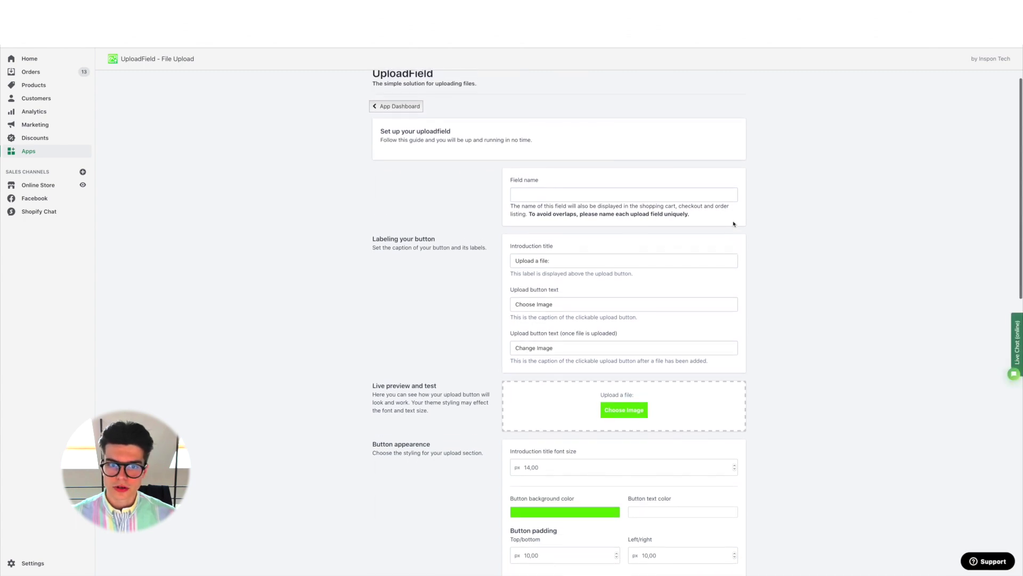
scroll(734, 223, "down", 1)
Name the field 'Sample' and change the introduction title to 'Upload an image:'.
left_click(602, 166)
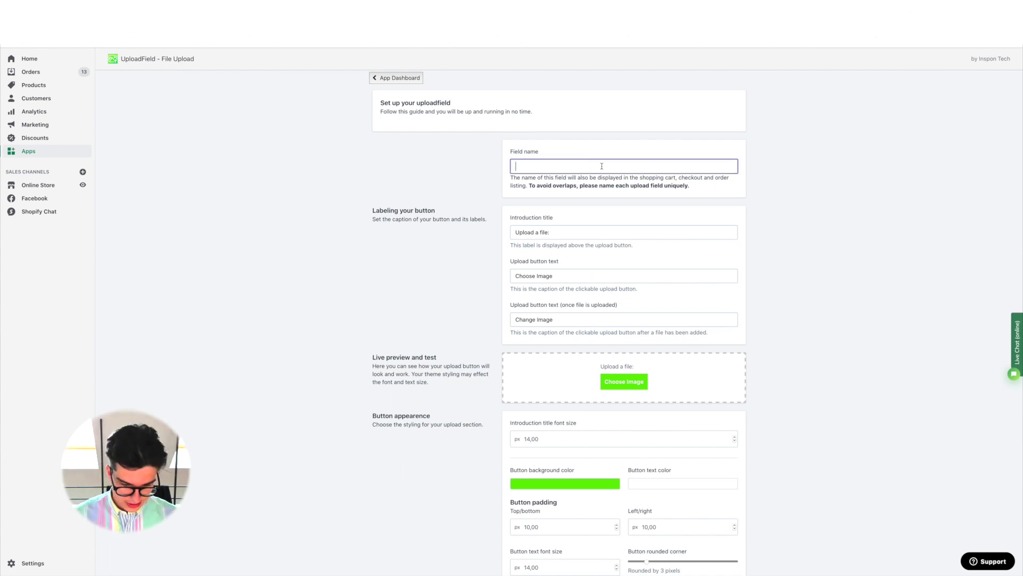
type("Sample")
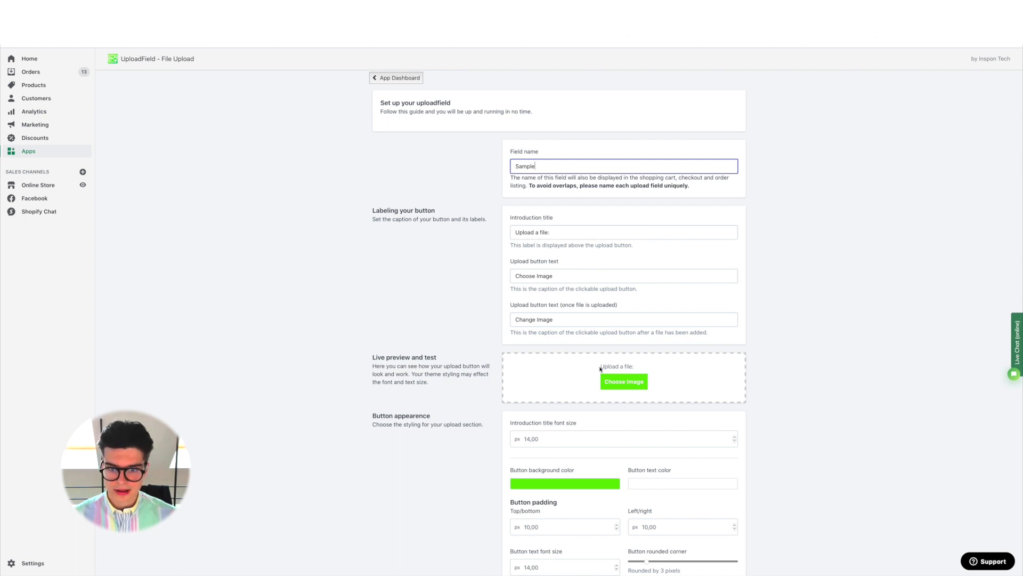
scroll(598, 367, "down", 1)
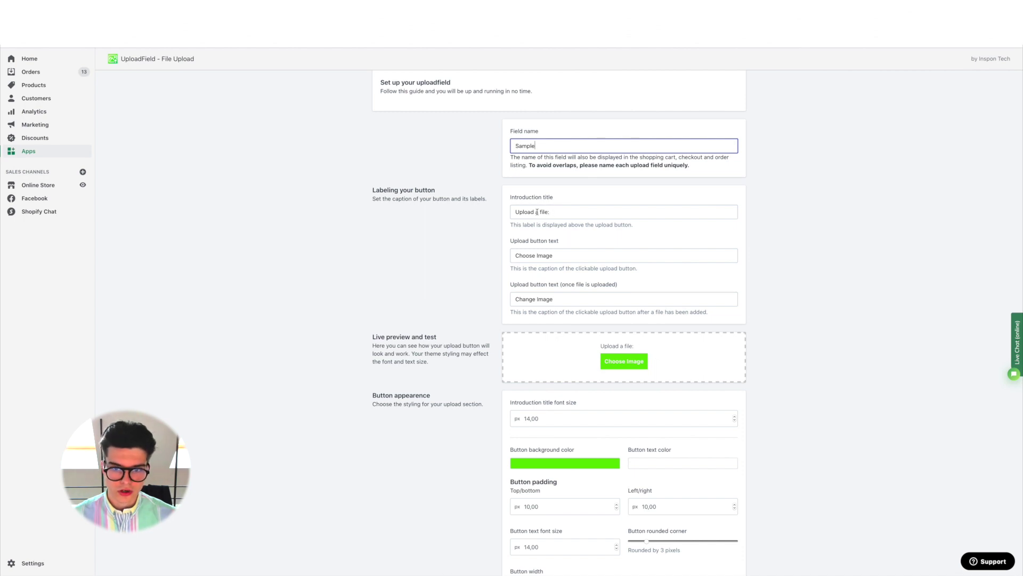
left_click_drag(550, 211, 505, 211)
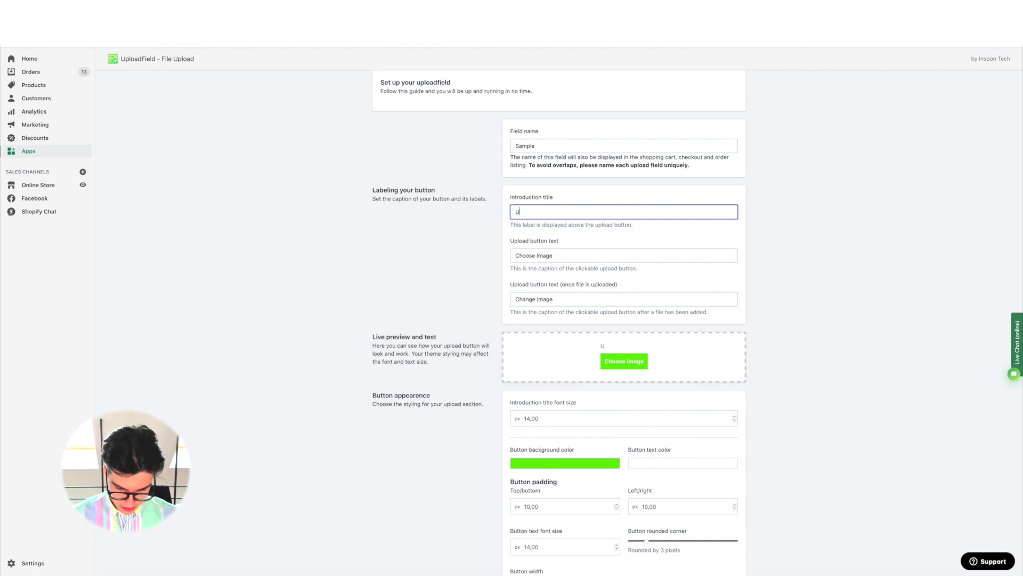
type("Upload an ")
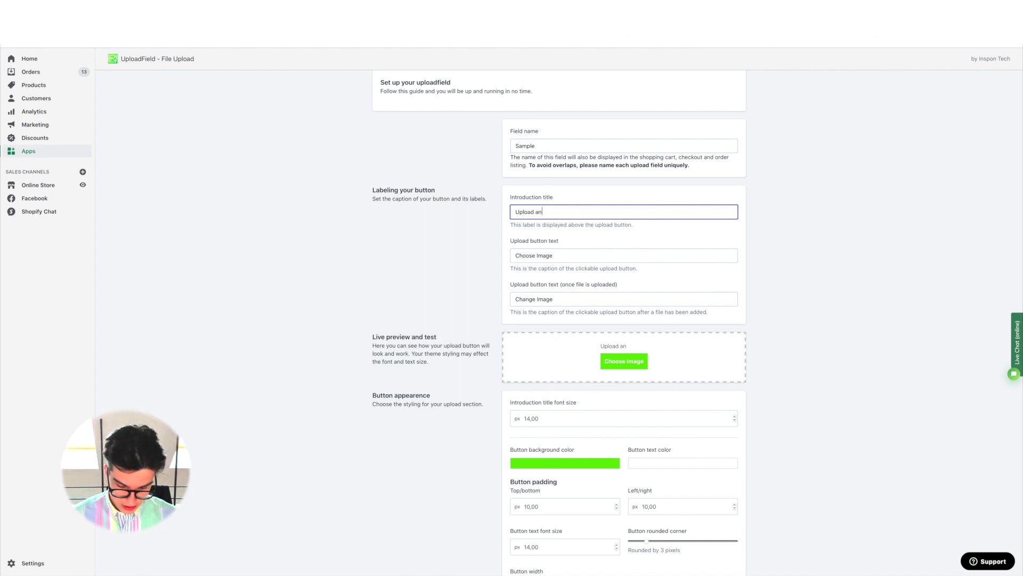
type("image:")
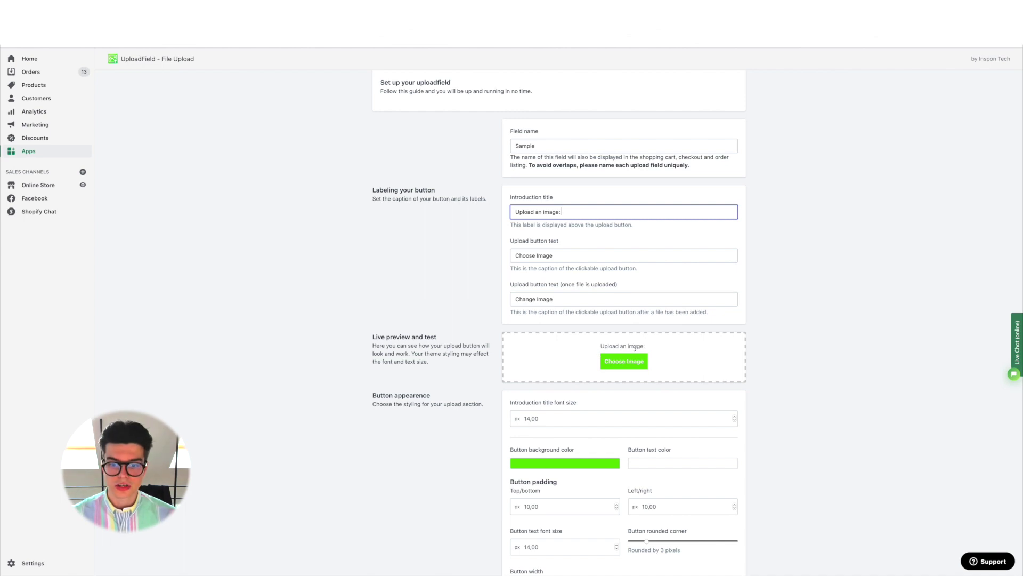
scroll(702, 334, "down", 2)
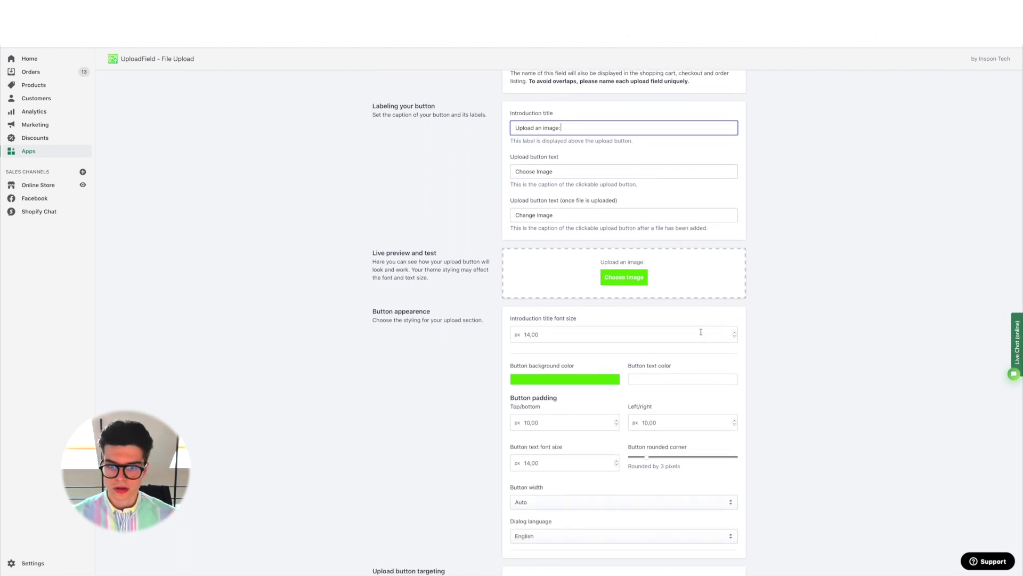
Make the upload button background blue.
left_click(535, 382)
left_click(534, 347)
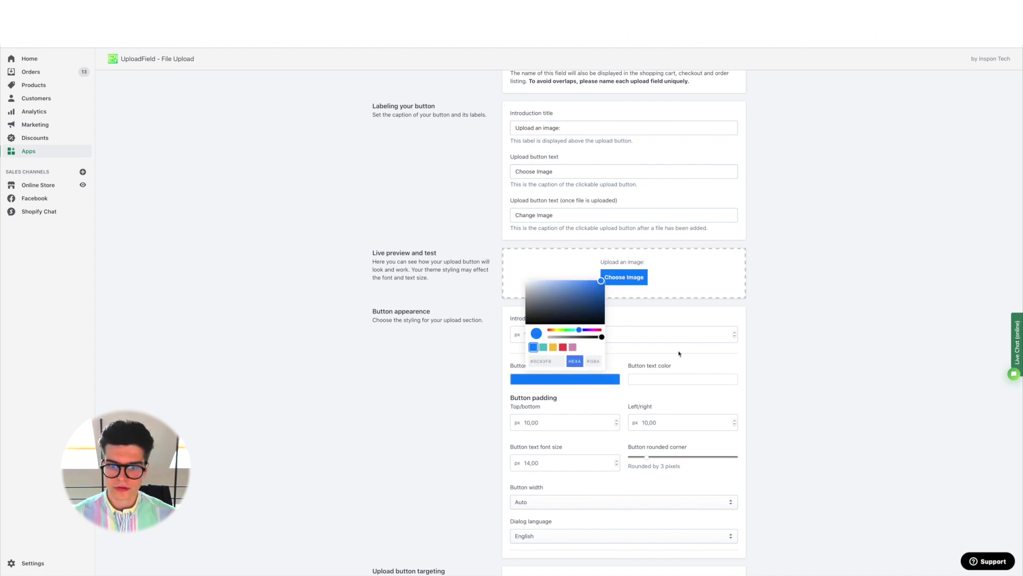
left_click(797, 354)
scroll(776, 372, "down", 1)
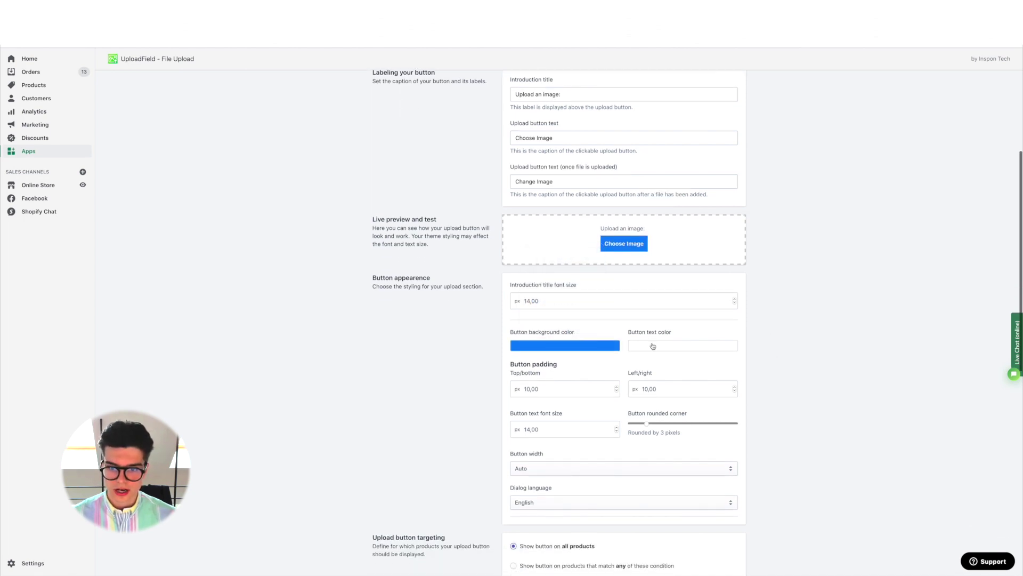
scroll(691, 345, "down", 1)
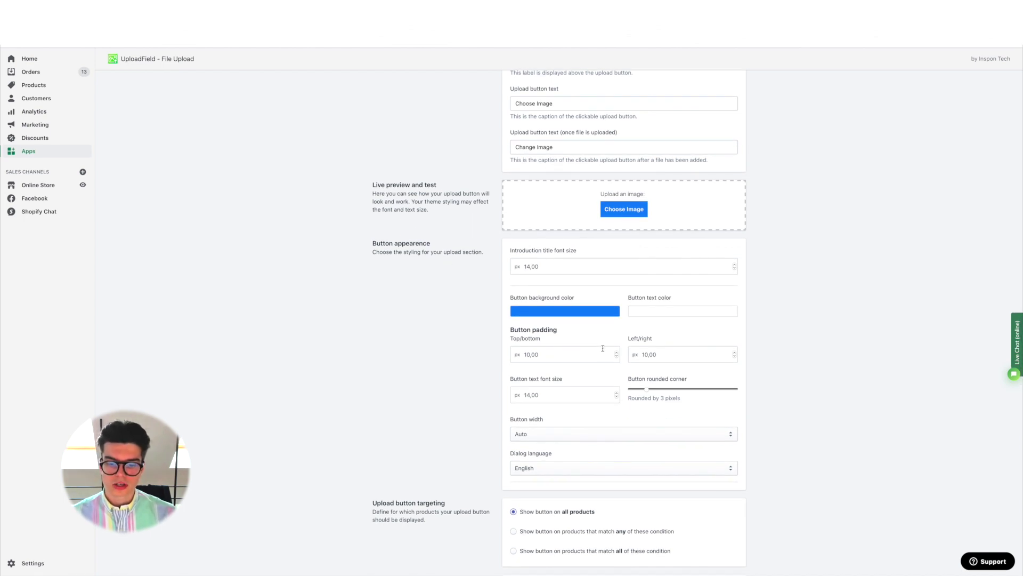
scroll(600, 367, "down", 1)
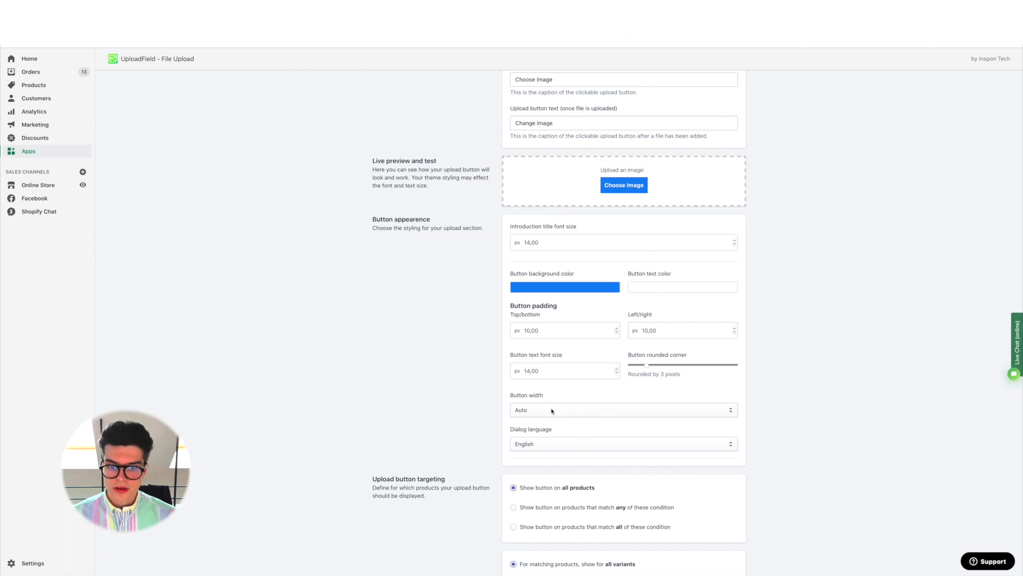
Keep the button width on auto and the dialog language on English.
left_click(552, 411)
left_click(552, 418)
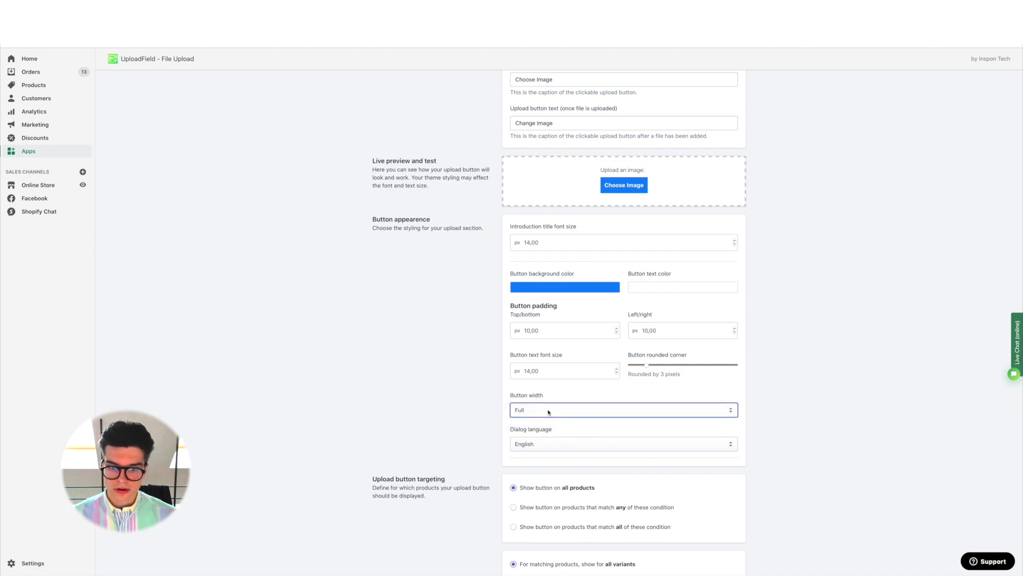
left_click(548, 410)
left_click(548, 404)
scroll(552, 405, "down", 4)
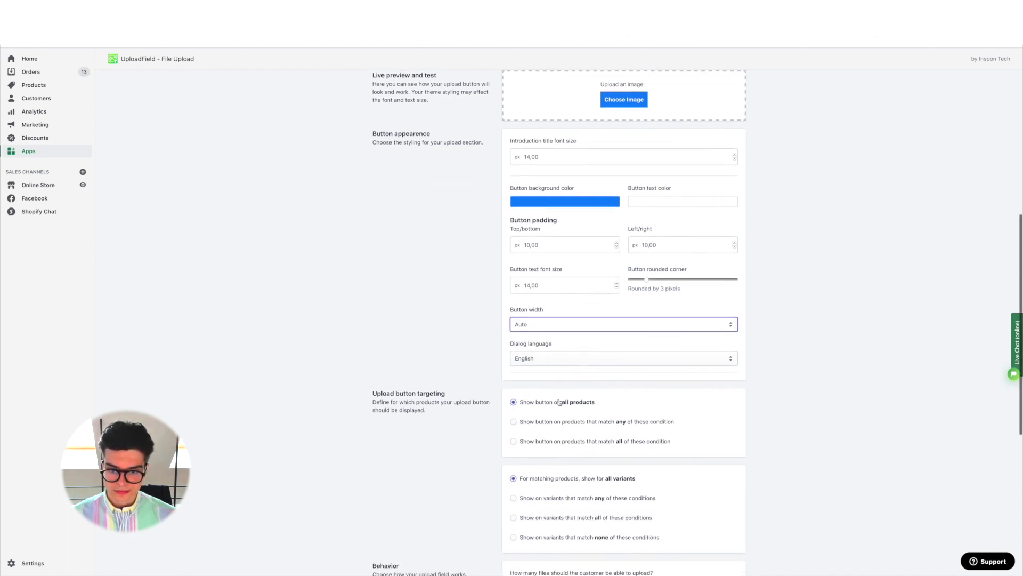
scroll(551, 372, "down", 1)
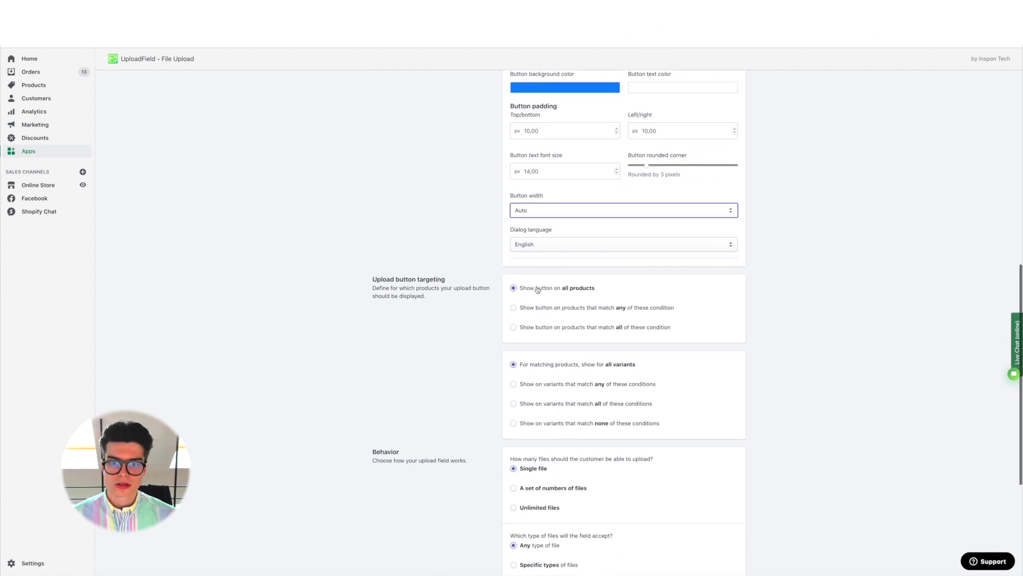
left_click(540, 245)
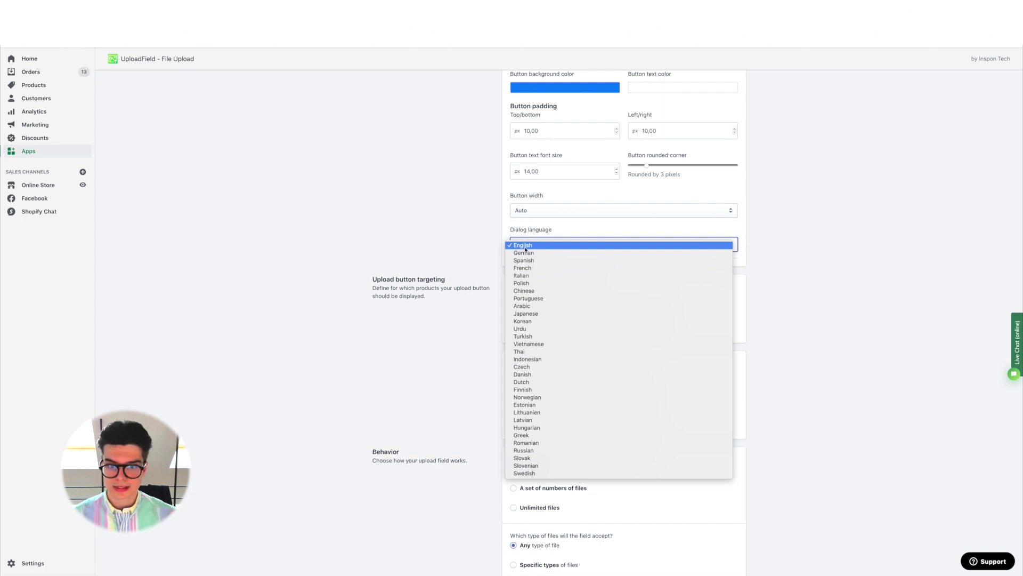
left_click(521, 246)
scroll(586, 282, "down", 2)
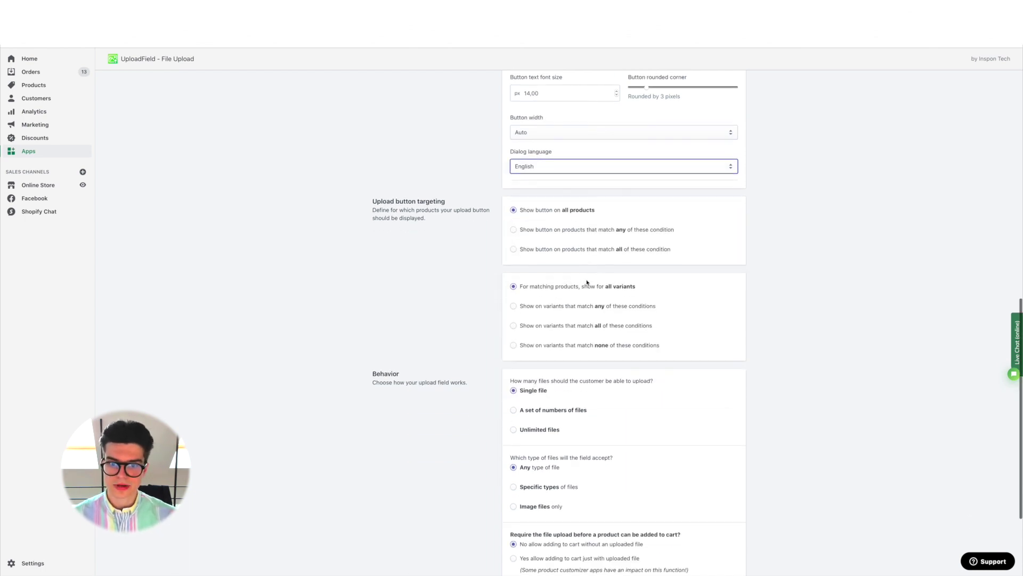
scroll(587, 282, "down", 1)
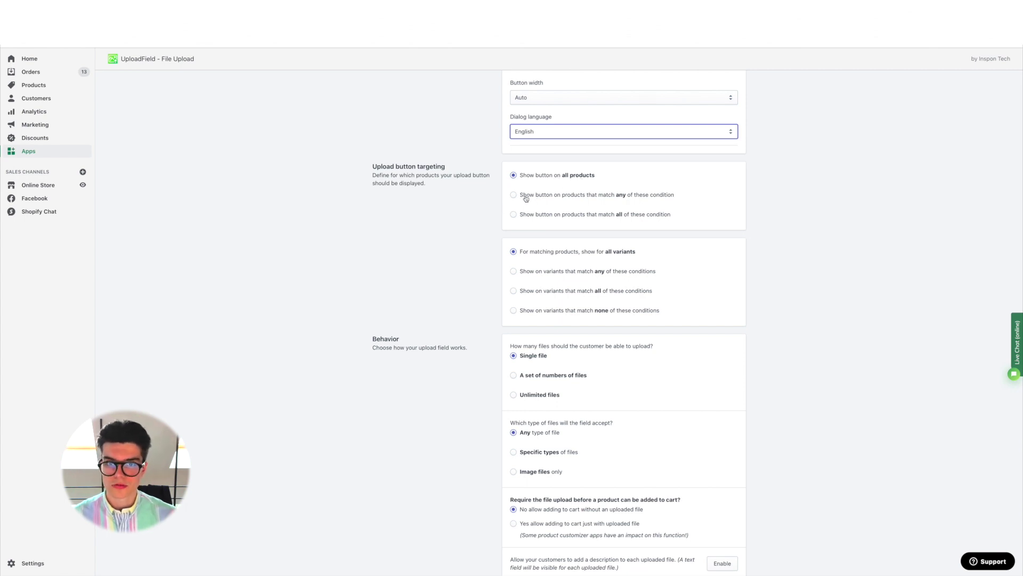
scroll(526, 198, "down", 3)
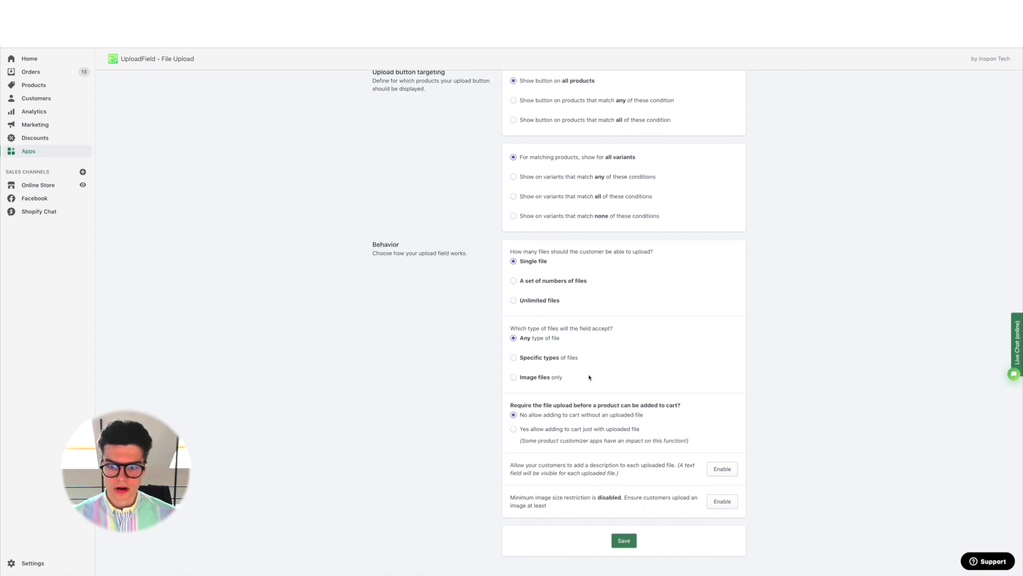
Leave file descriptions disabled and save the Sample upload field.
left_click(722, 469)
scroll(685, 422, "down", 3)
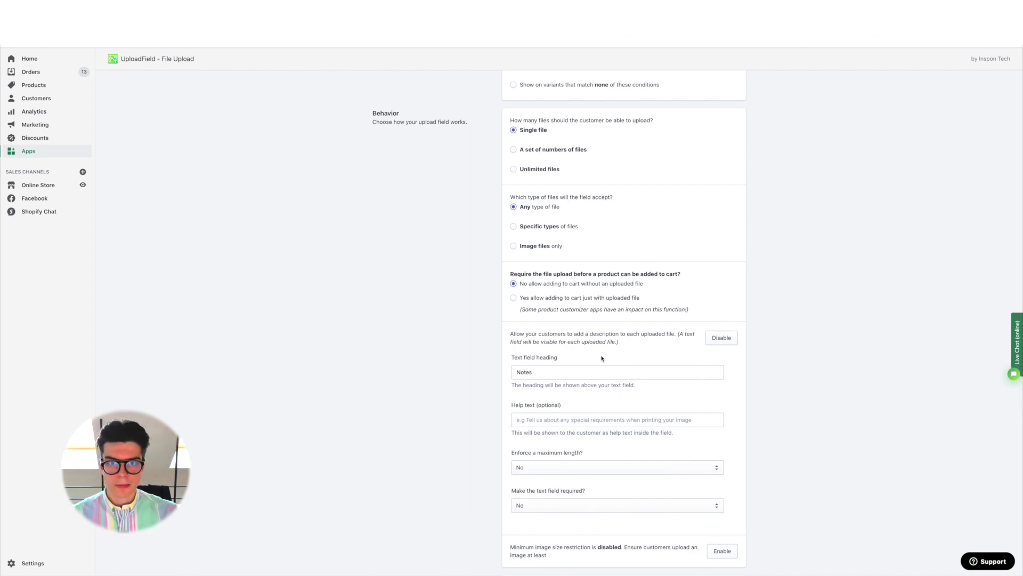
left_click(721, 338)
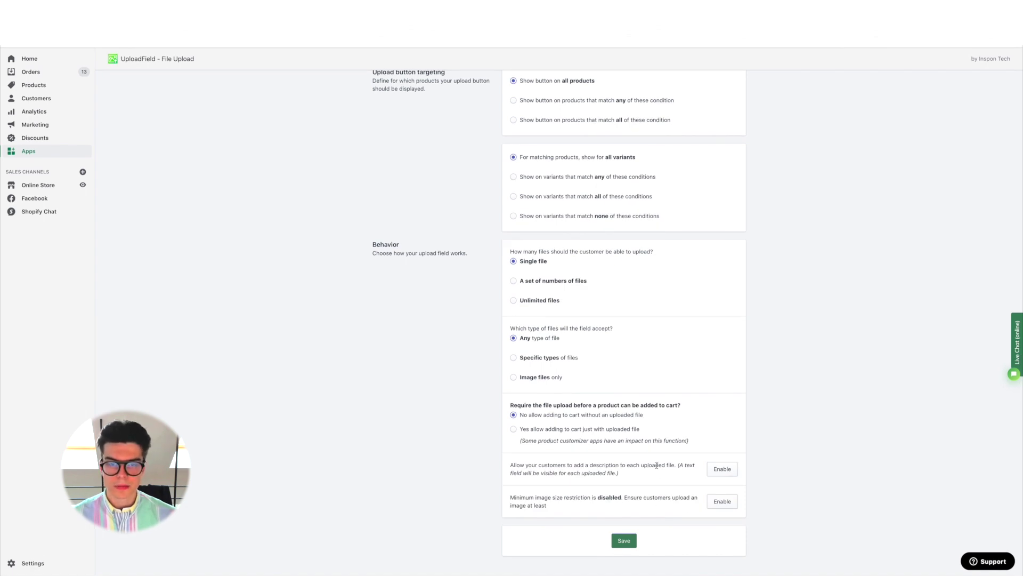
left_click(625, 542)
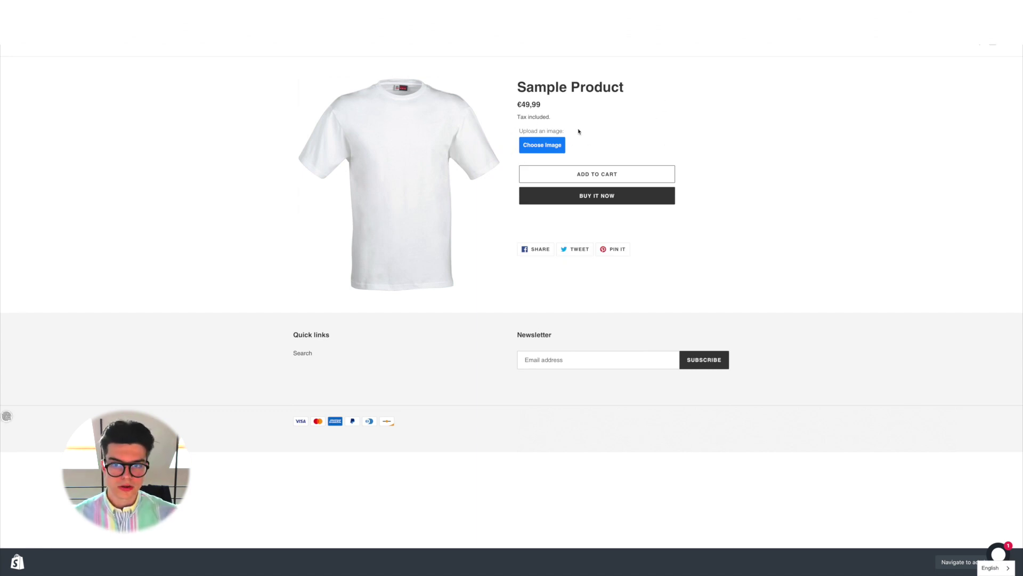
Open the image file picker from the Sample Product page's upload field.
left_click(551, 148)
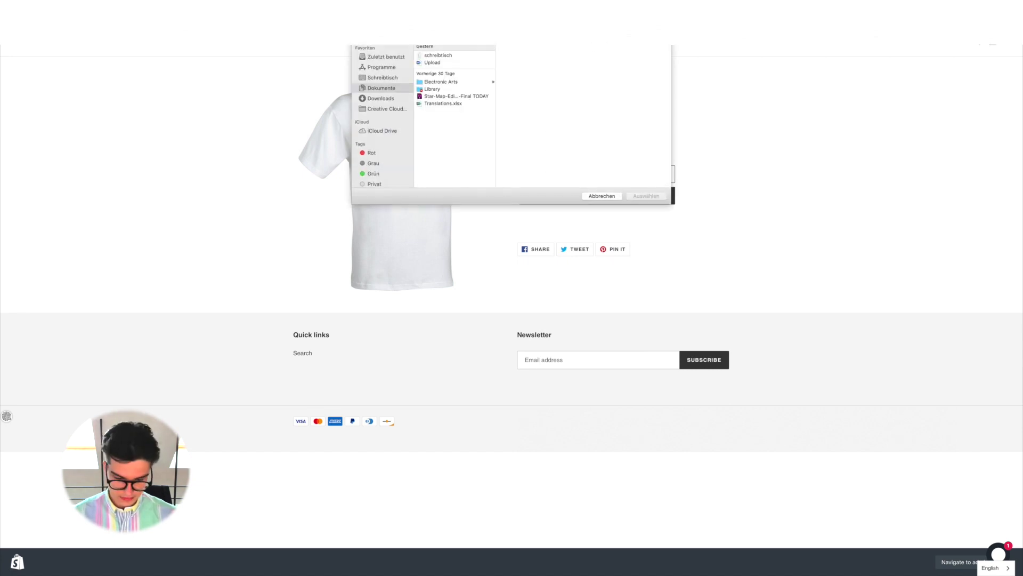
type("flowers")
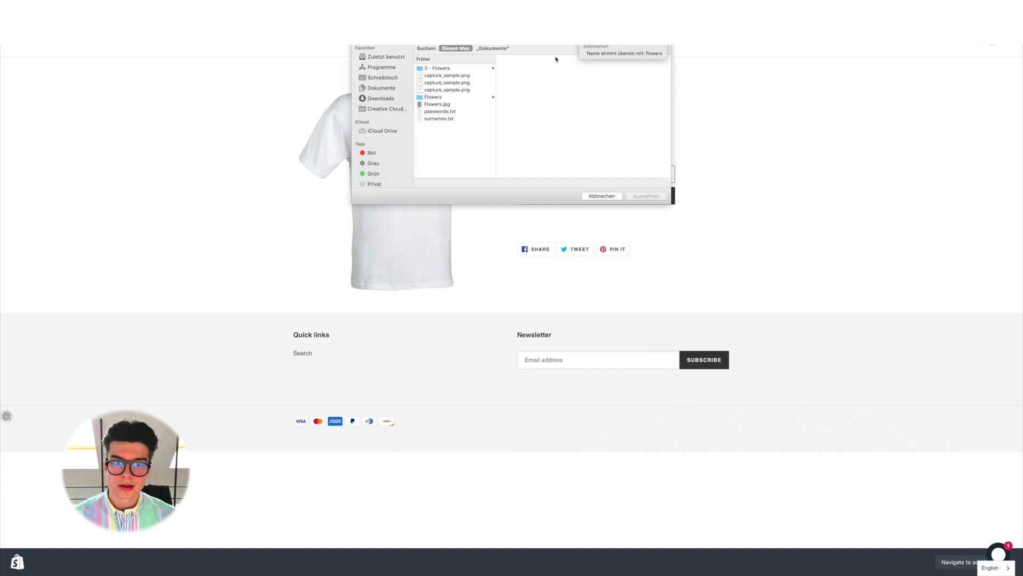
Upload Flowers.jpg cropped around the tulips and add the product to the cart.
left_click(456, 104)
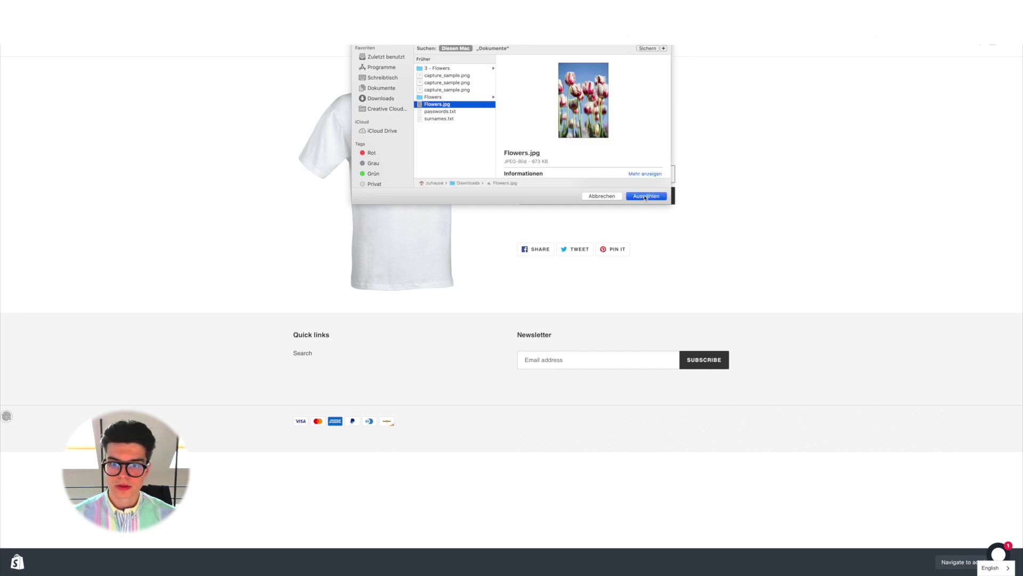
left_click(646, 197)
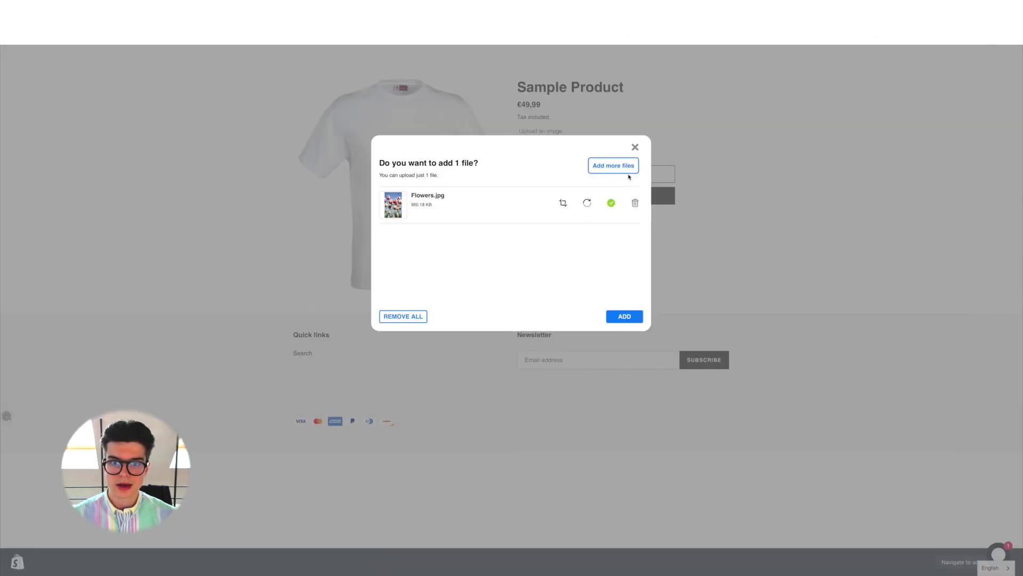
left_click(564, 204)
left_click_drag(555, 164, 509, 220)
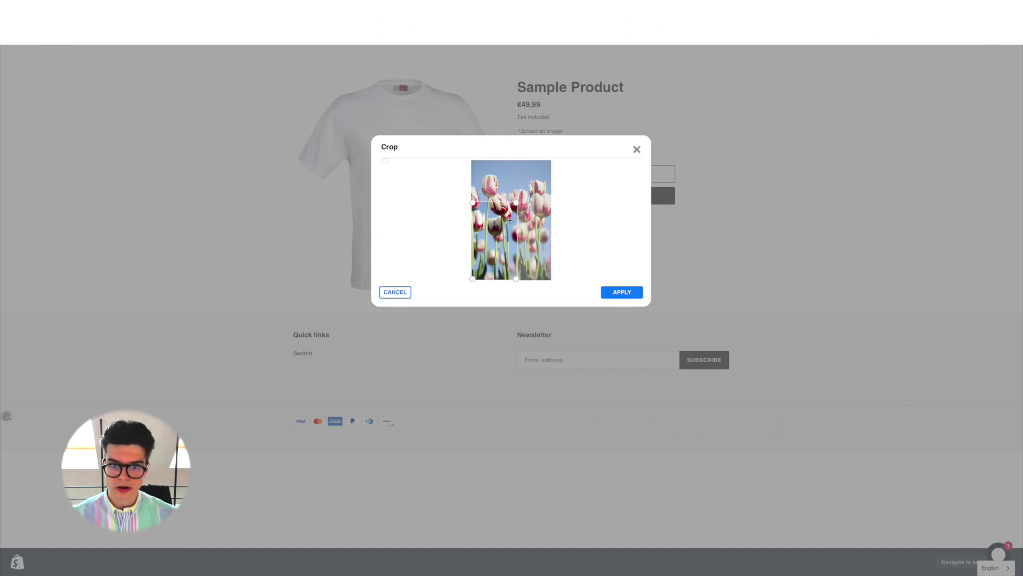
left_click(617, 292)
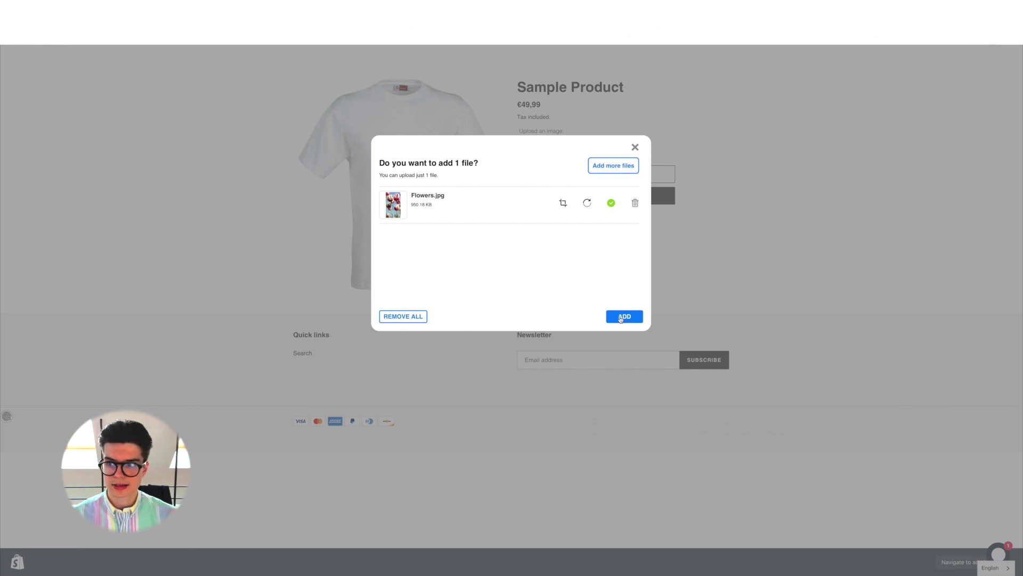
left_click(624, 317)
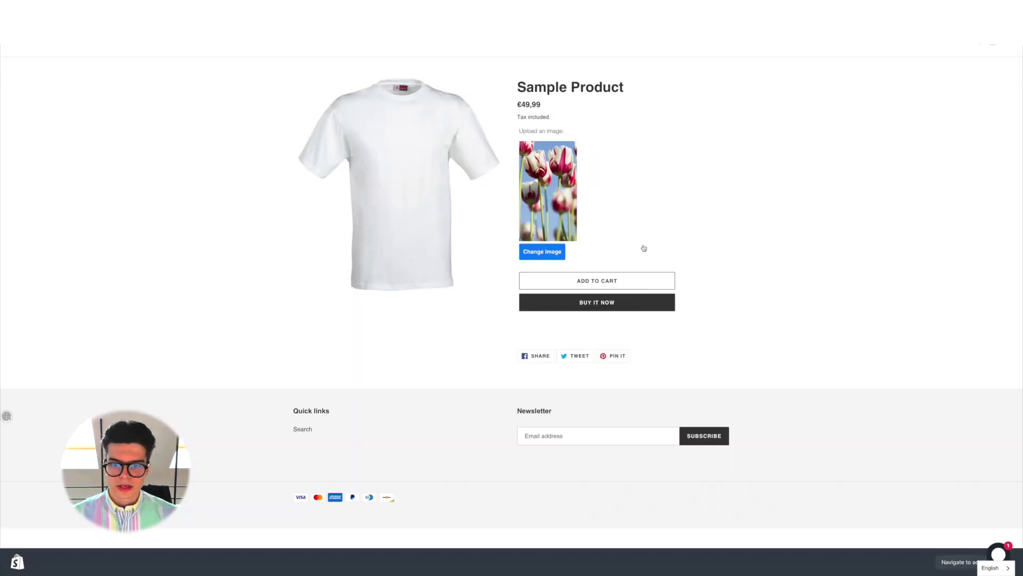
left_click(598, 283)
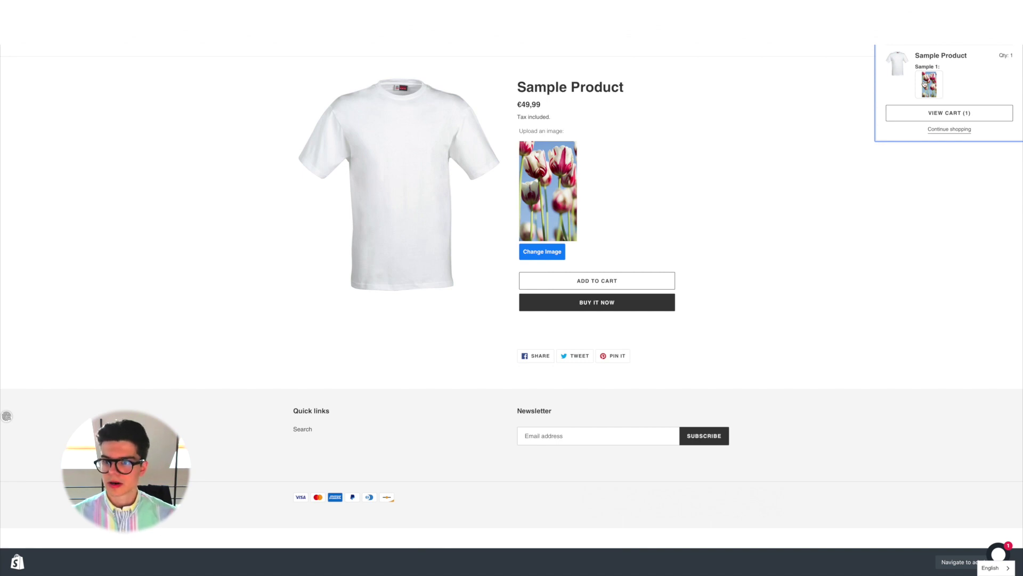
View the cart and briefly enlarge the attached tulip image.
left_click(946, 116)
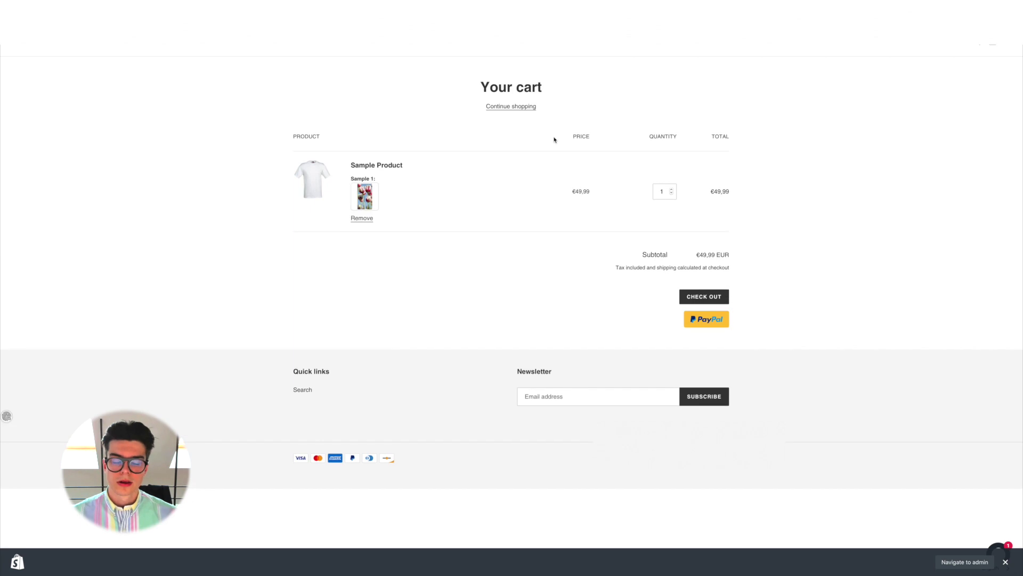
left_click(364, 197)
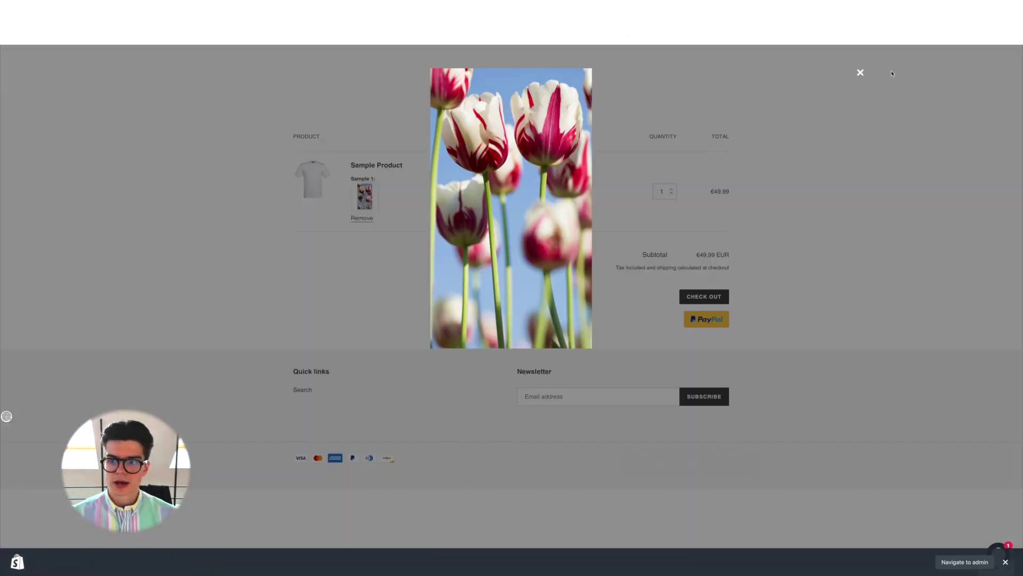
left_click(858, 74)
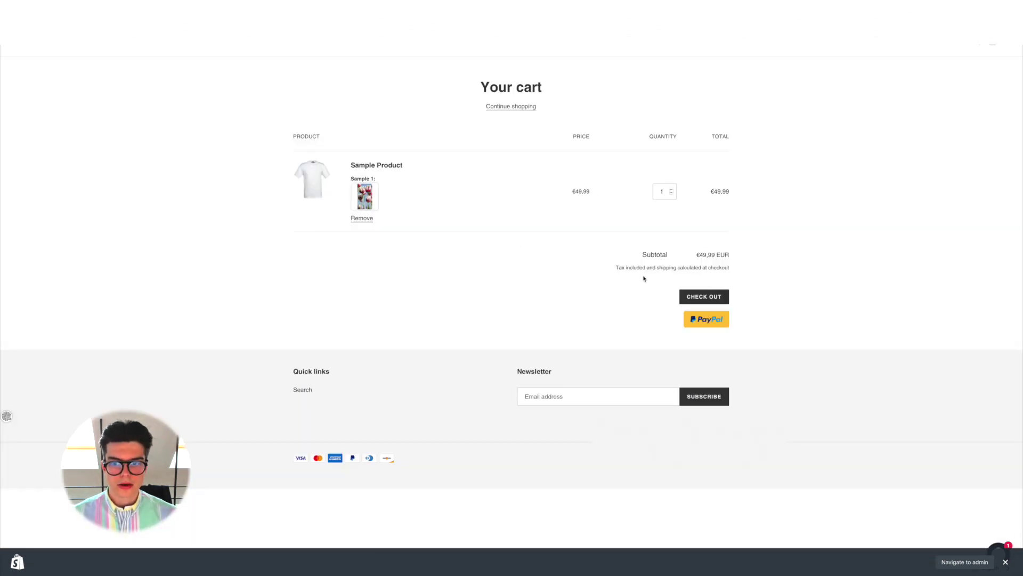